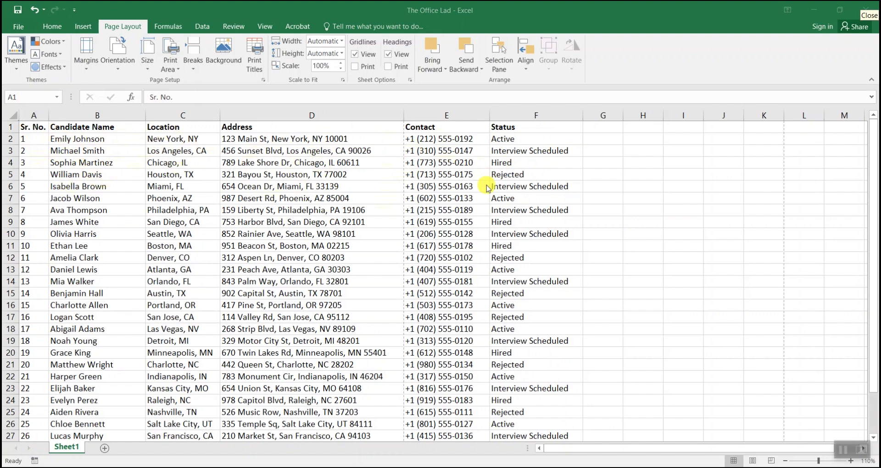
pyautogui.click(519, 113)
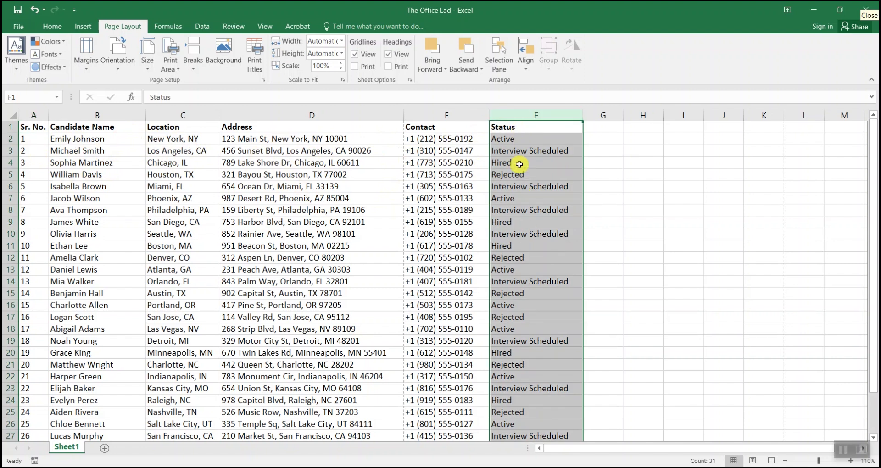
pyautogui.click(34, 129)
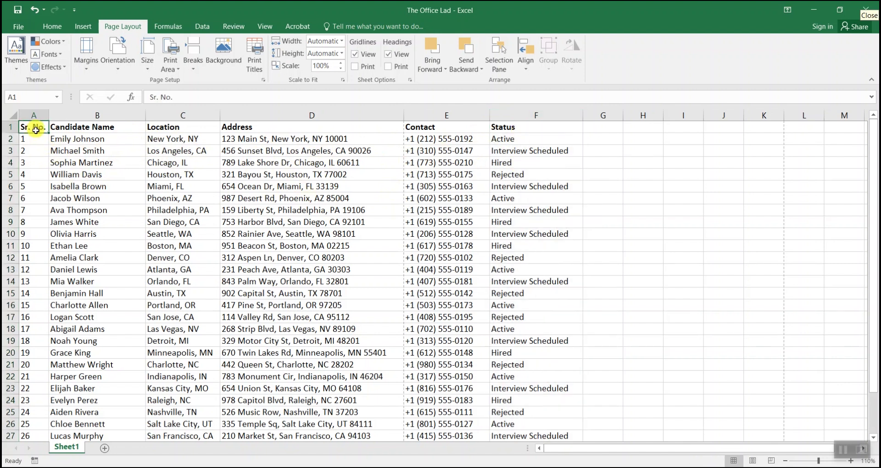
pyautogui.hotkey('shift', 'Right')
pyautogui.hotkey('shift', 'Right')
pyautogui.hotkey('shift', 'Right')
pyautogui.hotkey('shift', 'Right')
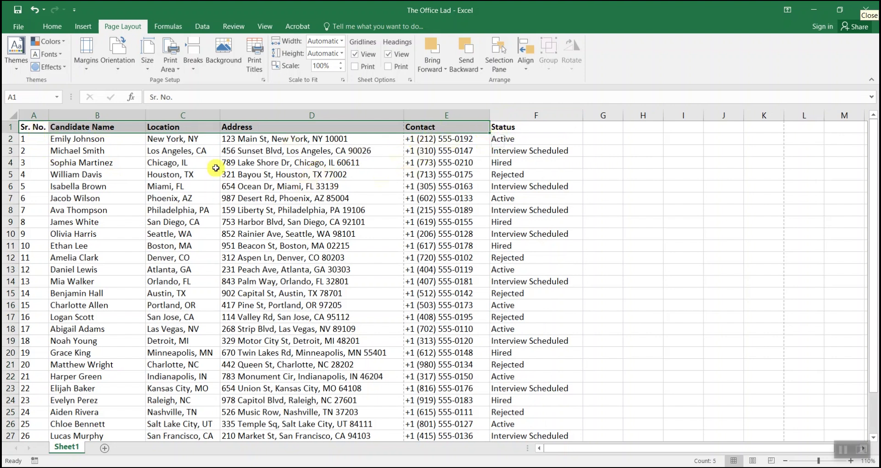
pyautogui.click(198, 156)
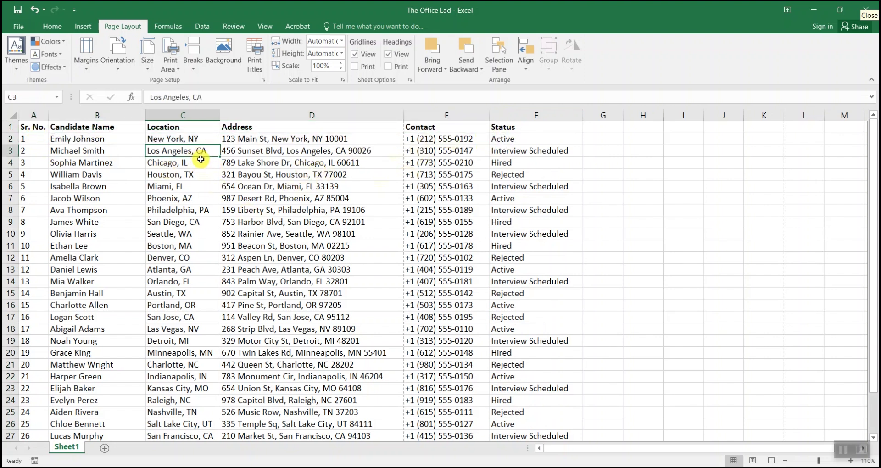
# - Preview the sheet's printout with Fit All Columns on One Page, and return the scaling to No Scaling
pyautogui.hotkey('ctrl', 'p')
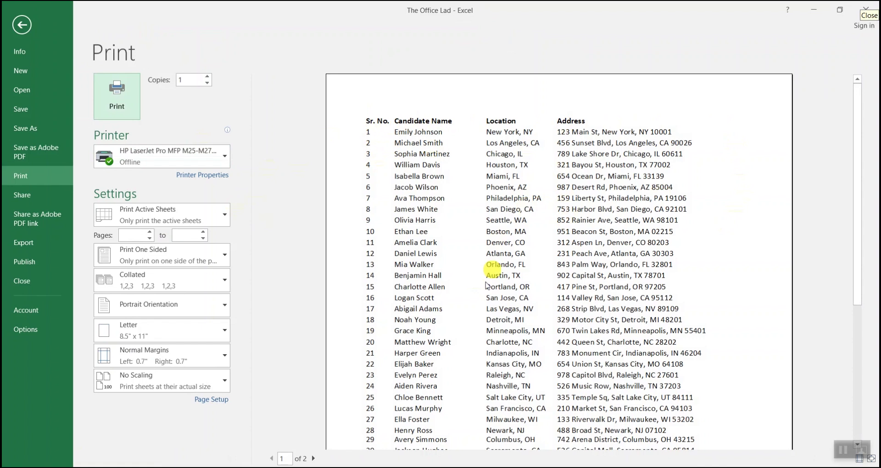
pyautogui.click(161, 387)
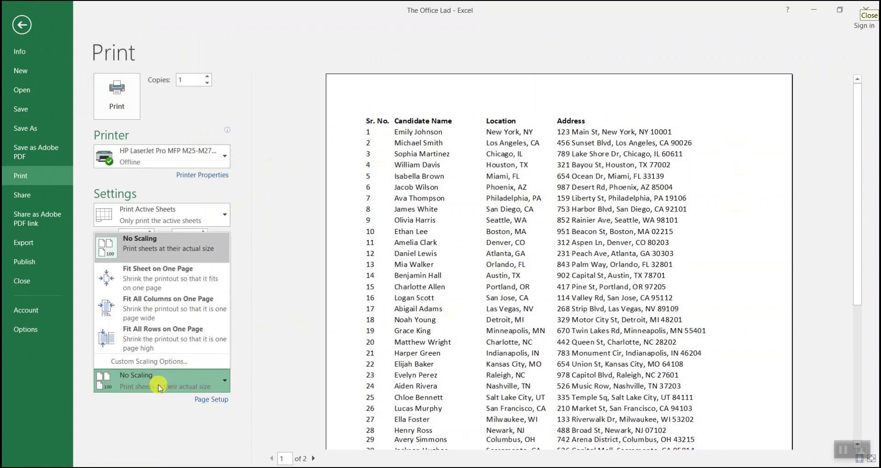
pyautogui.click(178, 300)
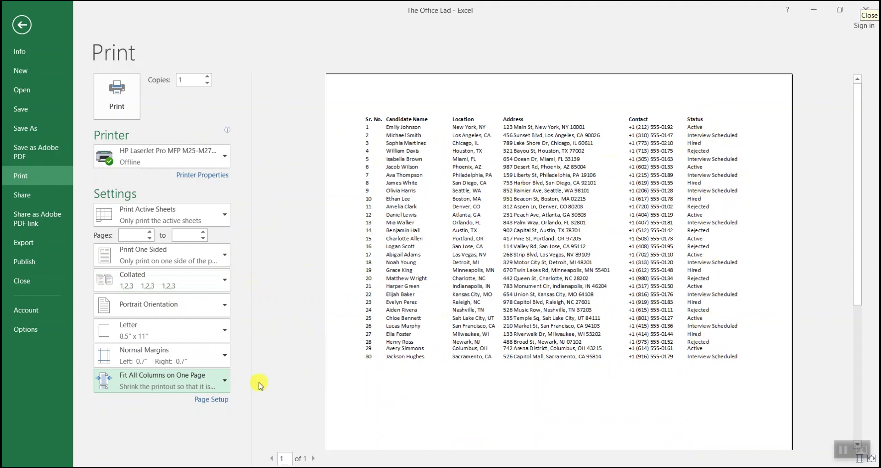
pyautogui.click(212, 383)
pyautogui.click(151, 242)
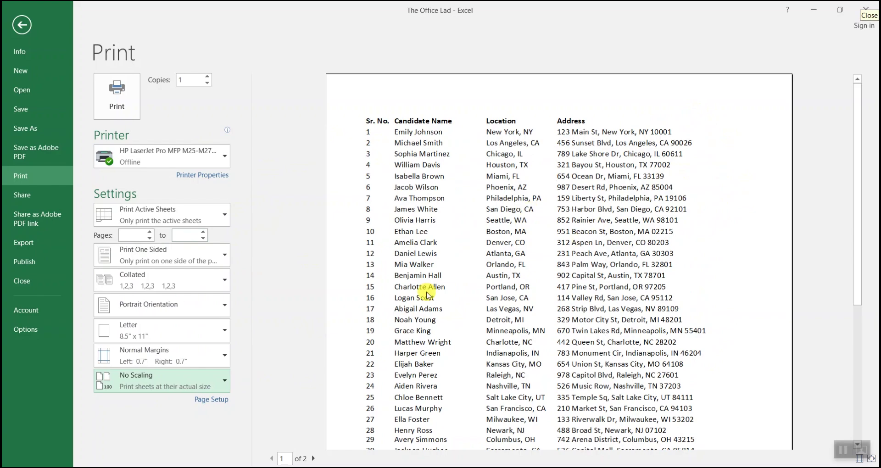
pyautogui.press('Escape')
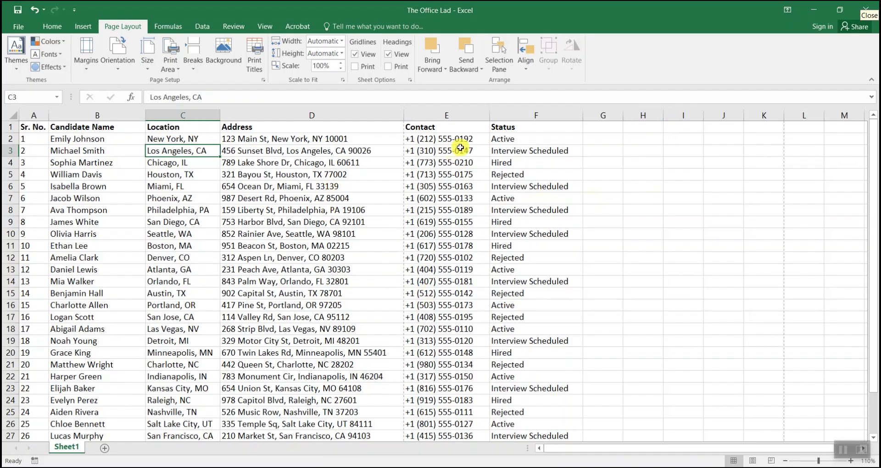
# - Set columns A through E, from Sr. No. to Contact, as the sheet's print area
pyautogui.moveTo(35, 127); pyautogui.dragTo(426, 134)
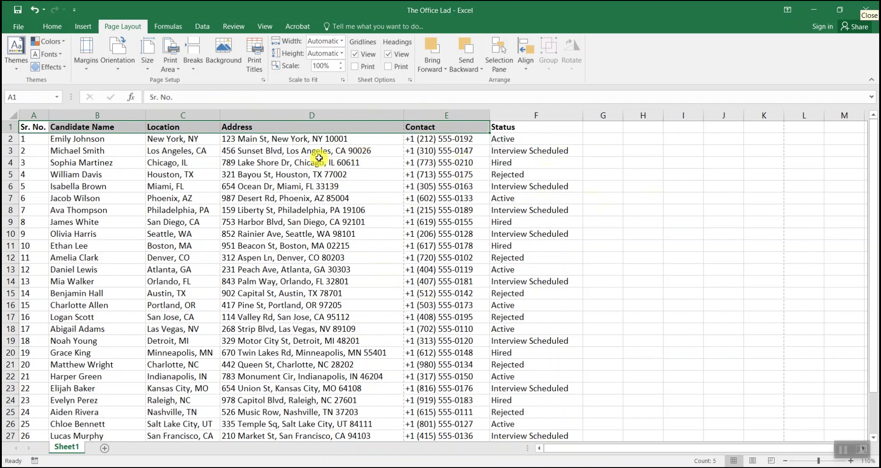
pyautogui.click(307, 186)
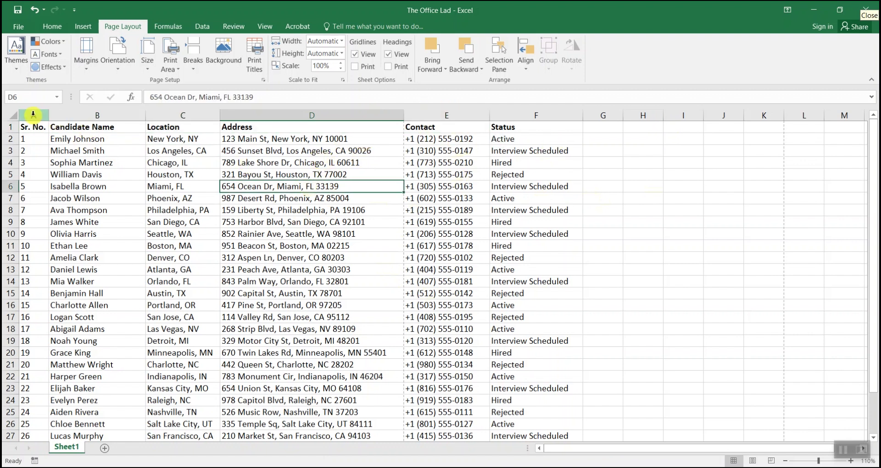
pyautogui.moveTo(33, 115); pyautogui.dragTo(438, 110)
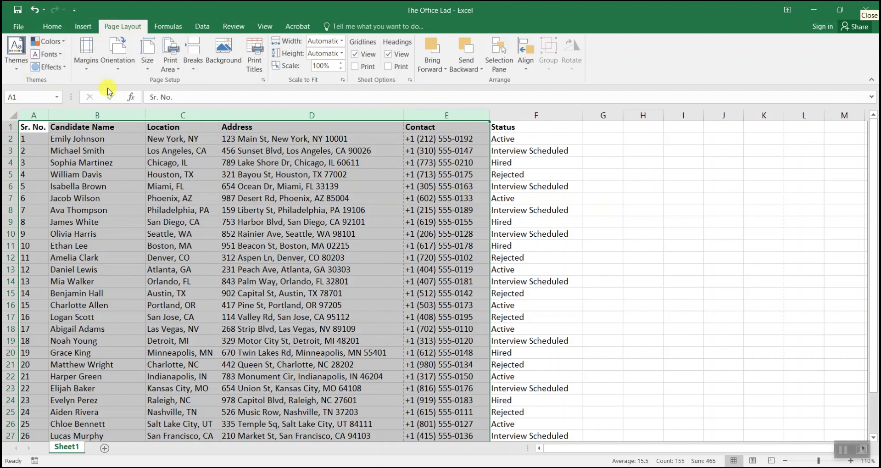
pyautogui.click(171, 64)
pyautogui.click(199, 86)
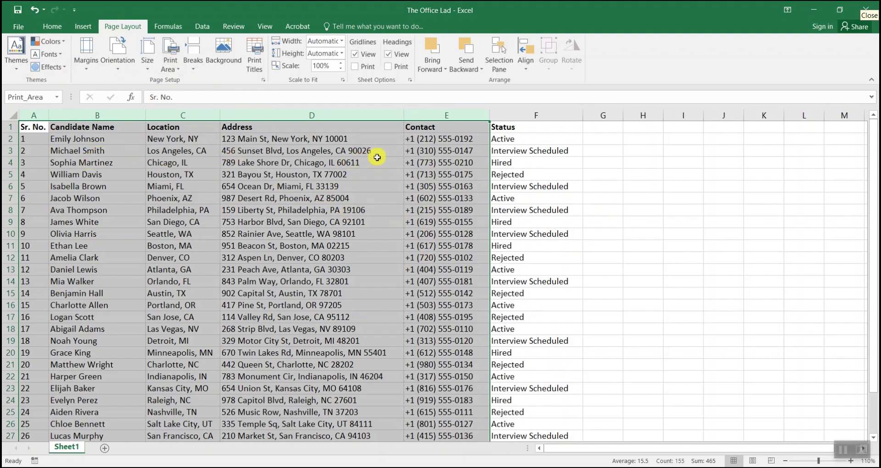
pyautogui.click(371, 175)
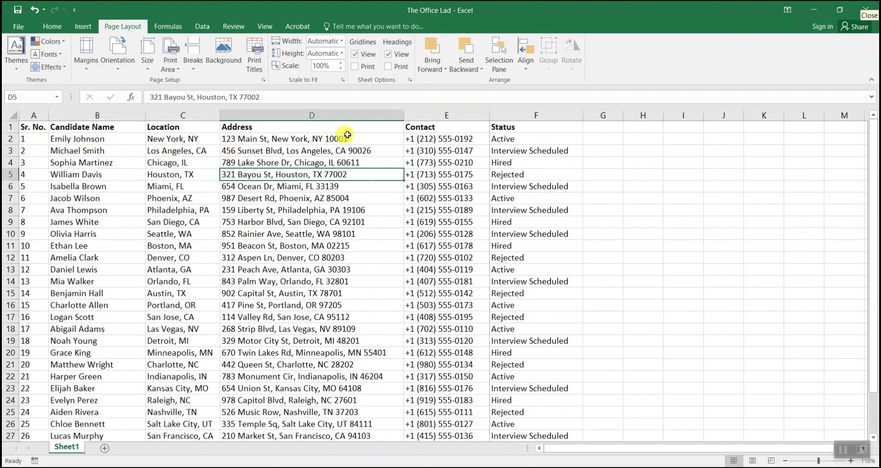
pyautogui.moveTo(28, 127); pyautogui.dragTo(438, 127)
pyautogui.click(380, 182)
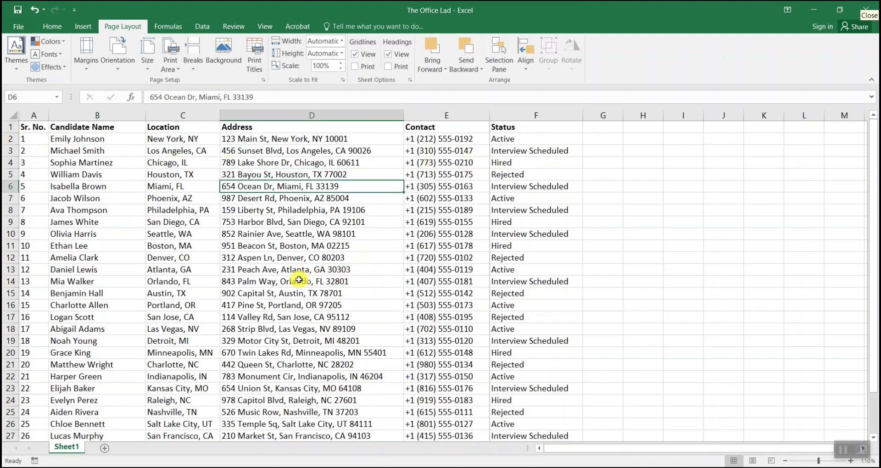
# - Preview the defined print area with Fit All Columns on One Page, and restore No Scaling before returning to the sheet
pyautogui.hotkey('ctrl', 'p')
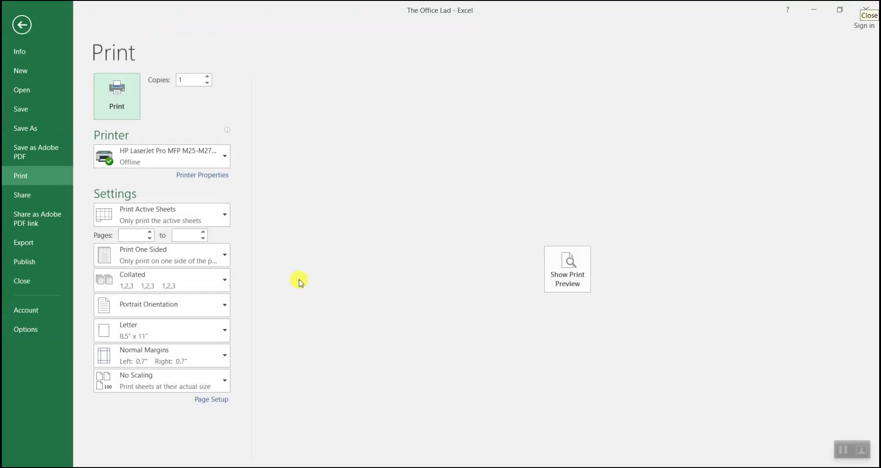
pyautogui.click(560, 280)
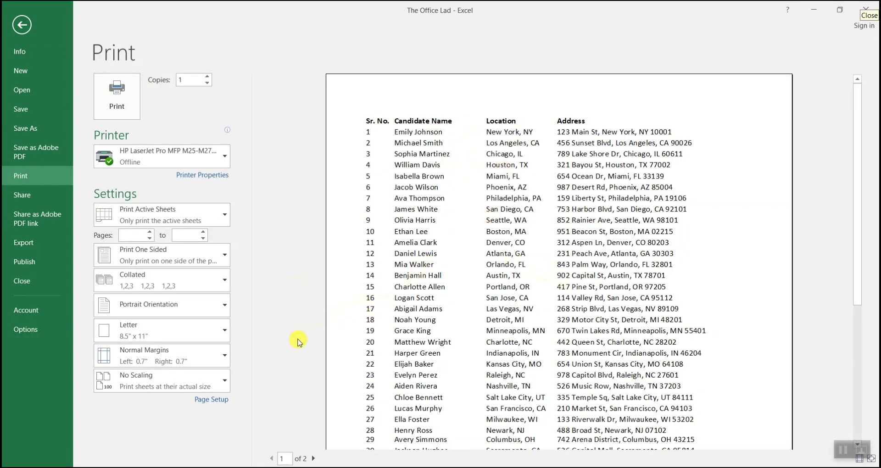
pyautogui.click(201, 381)
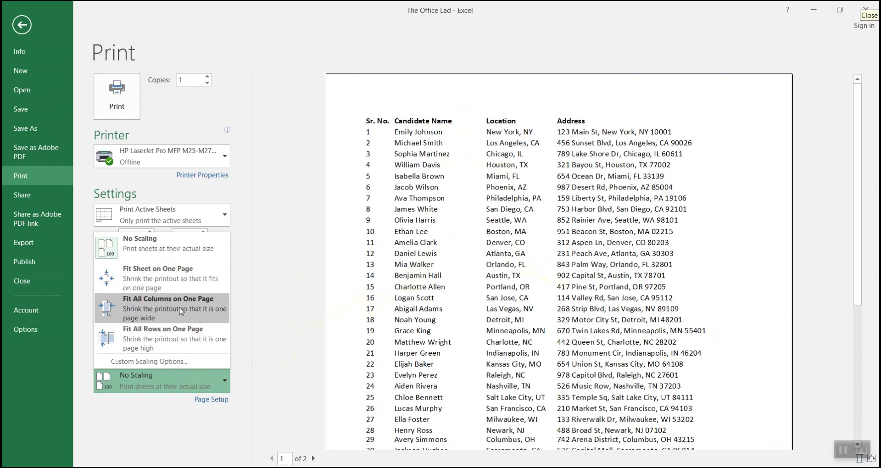
pyautogui.click(138, 312)
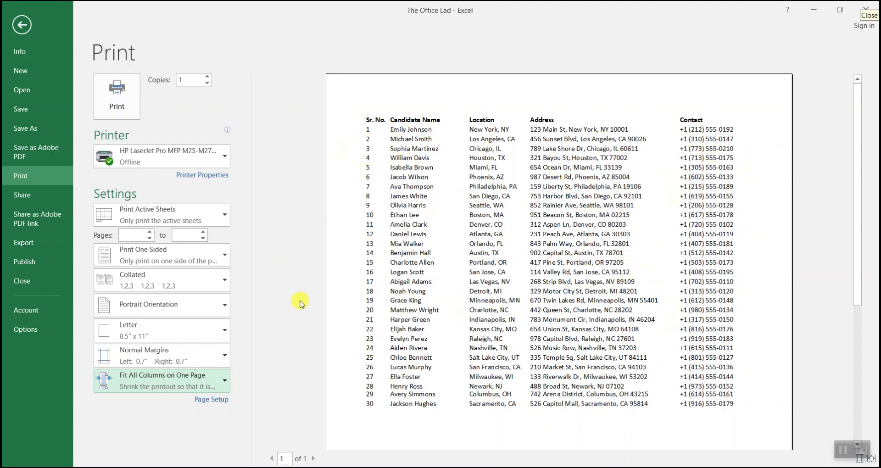
pyautogui.click(197, 379)
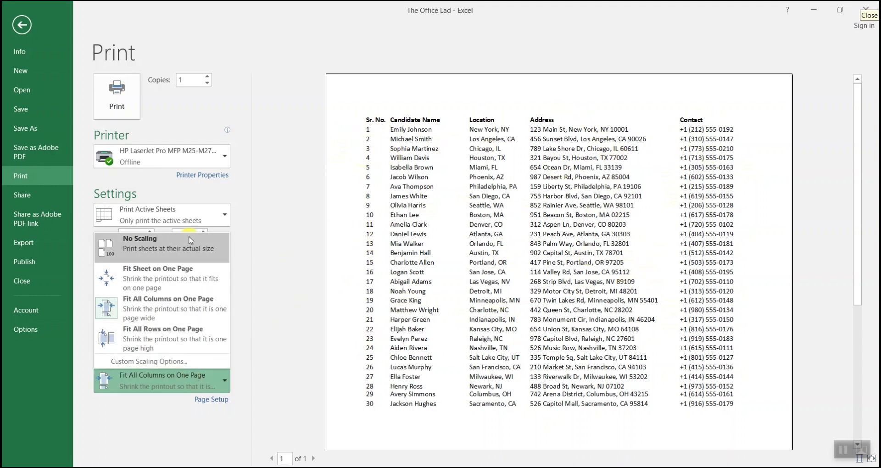
pyautogui.click(190, 247)
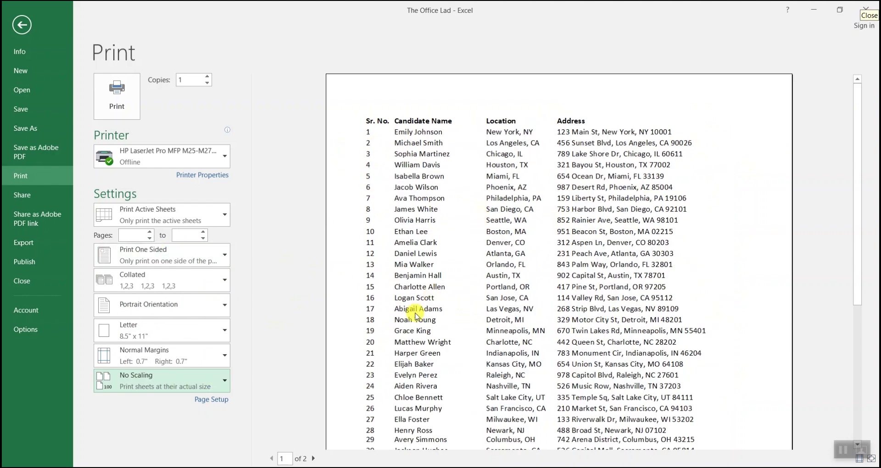
pyautogui.press('Escape')
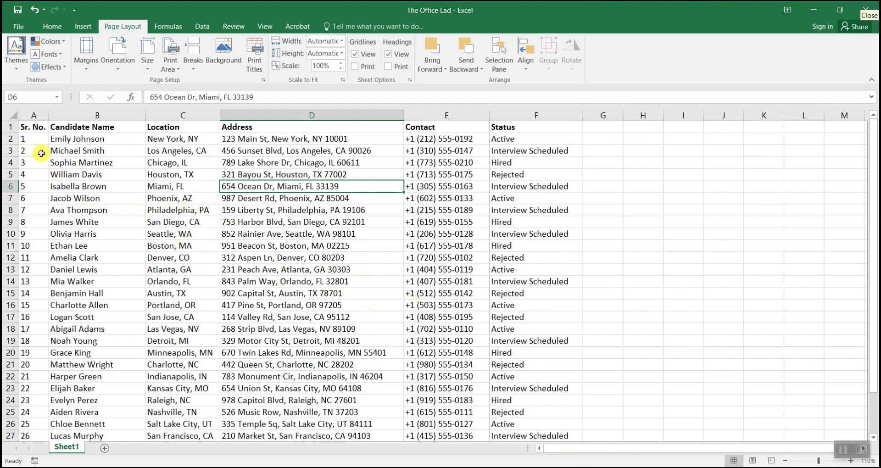
# - Clear the sheet's print area
pyautogui.click(170, 64)
pyautogui.click(192, 96)
pyautogui.click(317, 256)
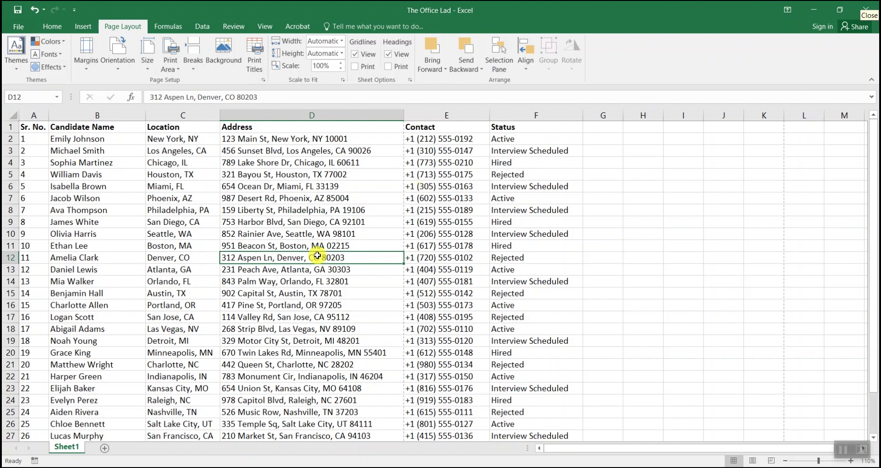
# - Check the printout without a print area using Fit All Columns on One Page, and switch back to No Scaling
pyautogui.hotkey('ctrl', 'p')
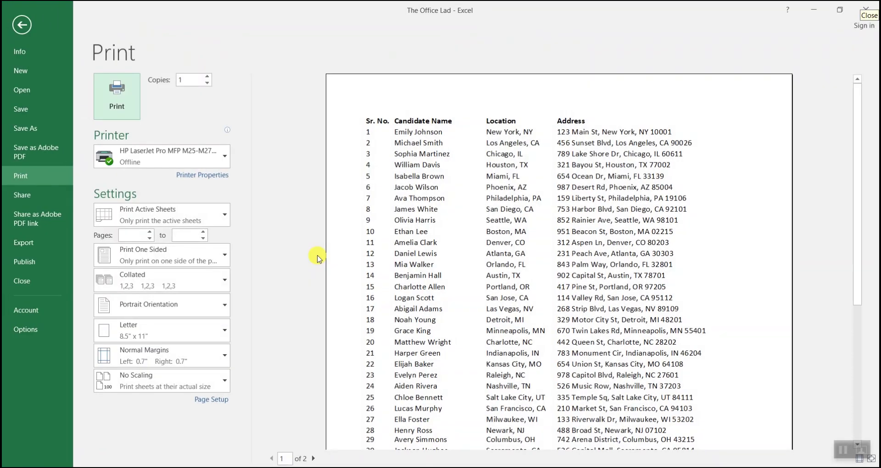
pyautogui.click(220, 383)
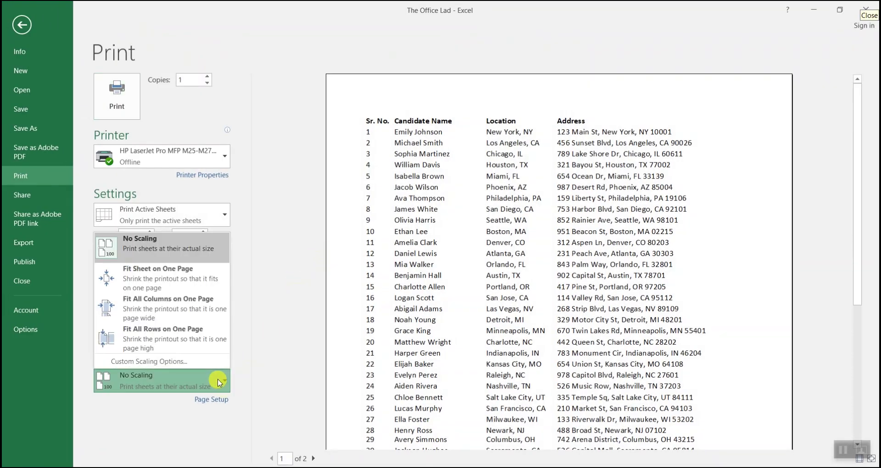
pyautogui.click(189, 309)
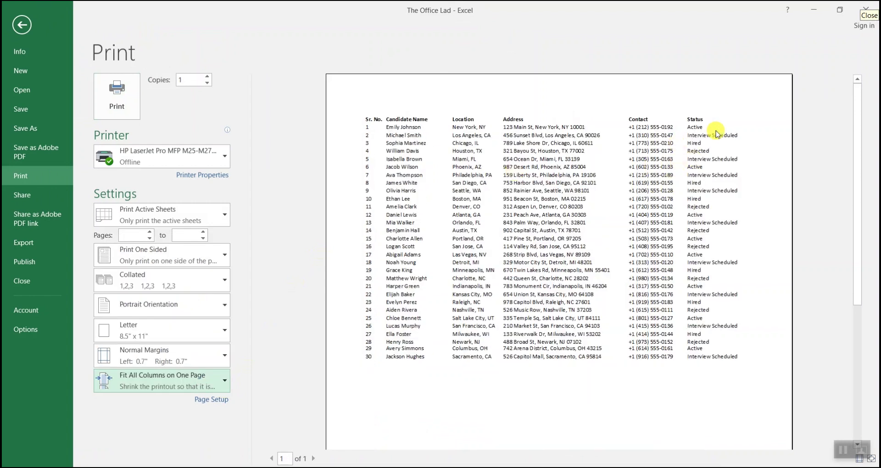
pyautogui.click(189, 386)
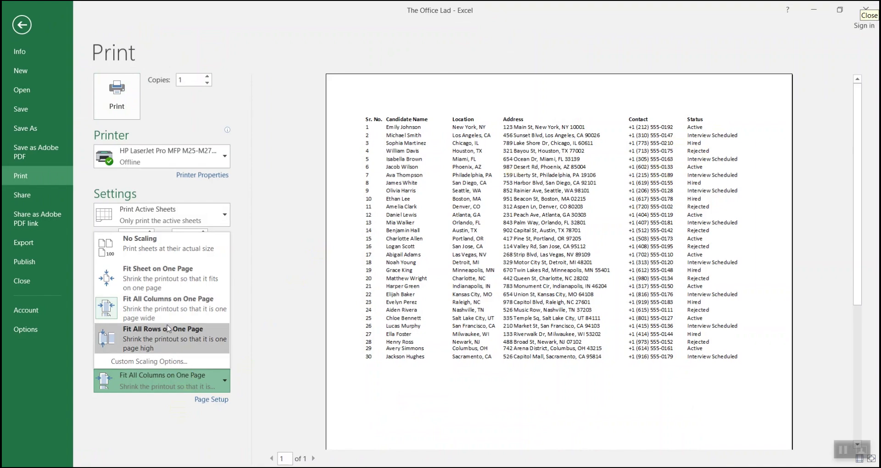
pyautogui.click(188, 188)
pyautogui.press('Escape')
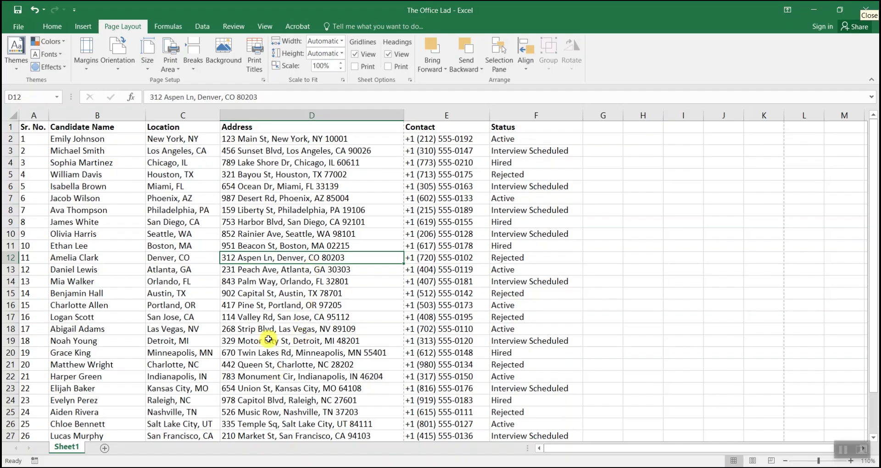
# - Select columns A through E and set the print options to Fit All Columns on One Page and Print Selection
pyautogui.click(126, 222)
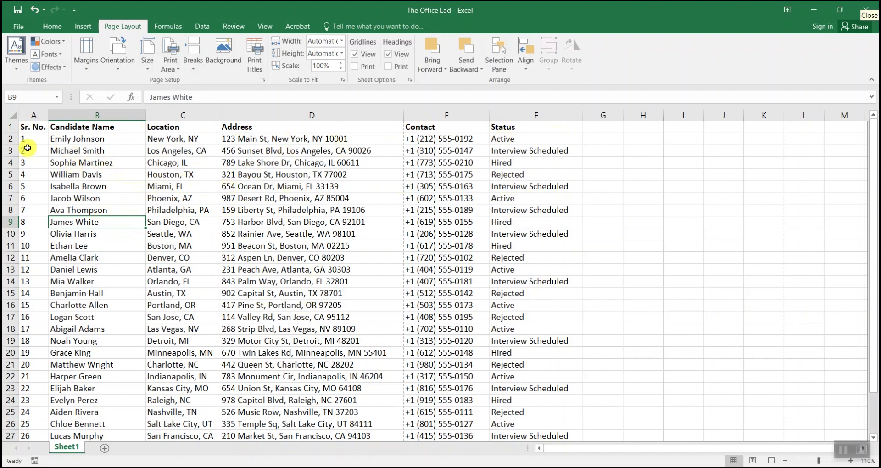
pyautogui.moveTo(36, 116); pyautogui.dragTo(422, 115)
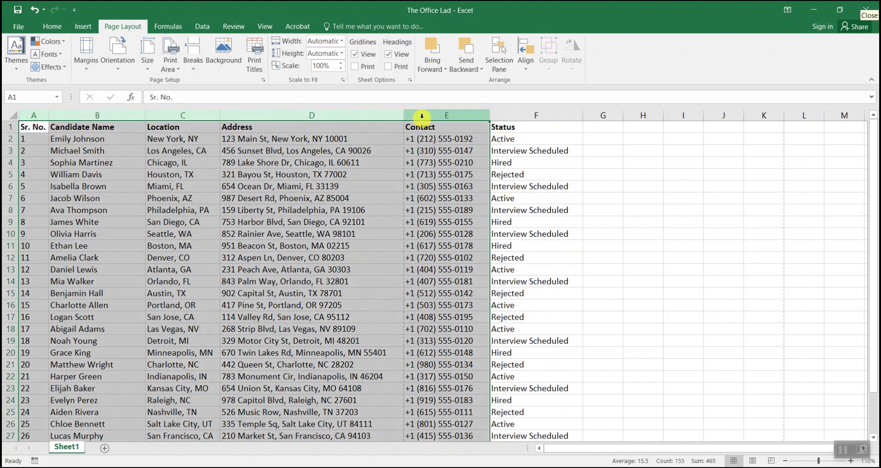
pyautogui.hotkey('ctrl', 'p')
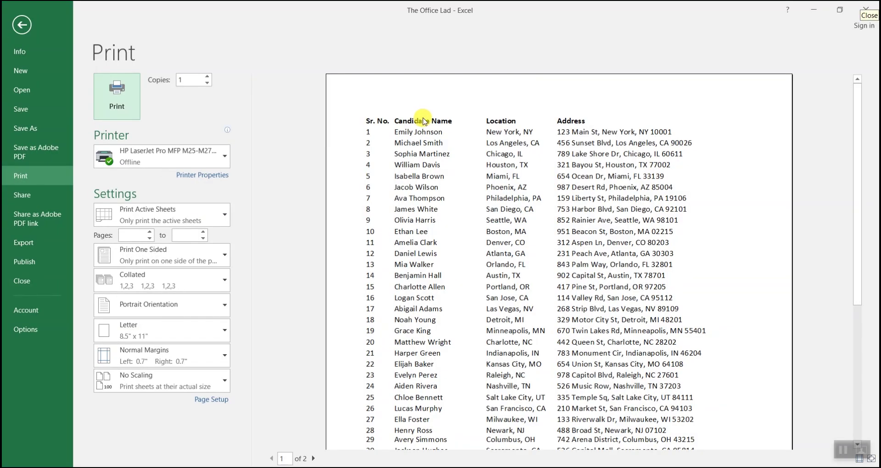
pyautogui.click(213, 383)
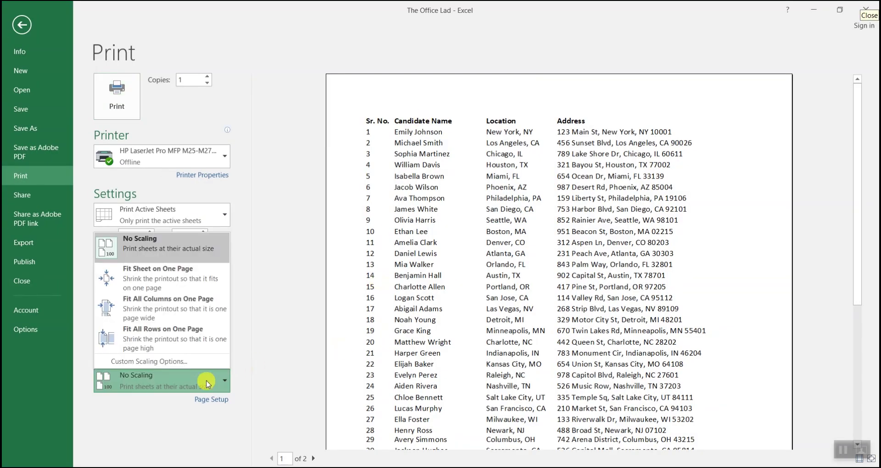
pyautogui.click(183, 305)
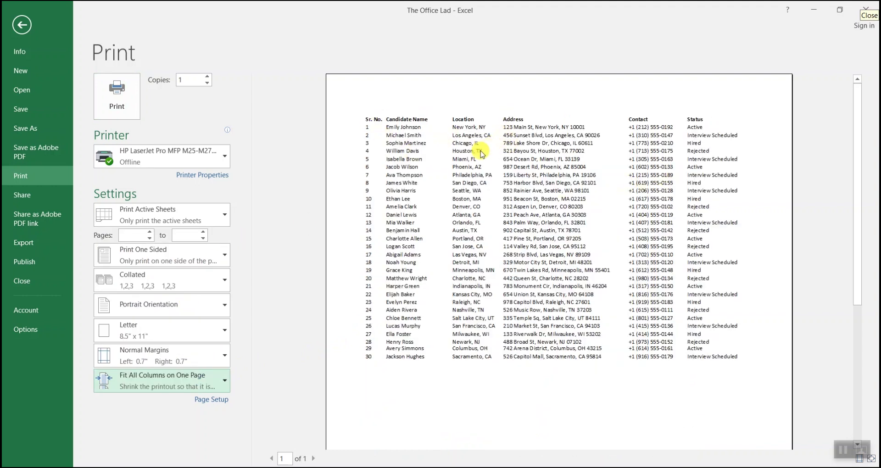
pyautogui.click(183, 215)
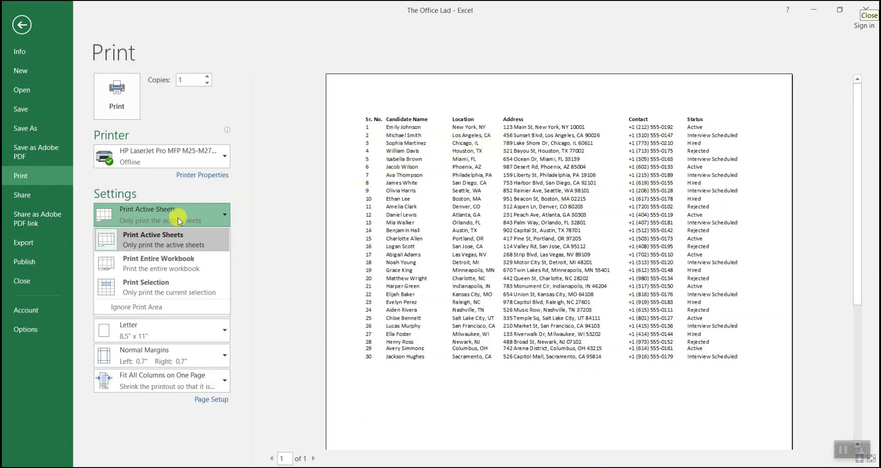
pyautogui.click(166, 285)
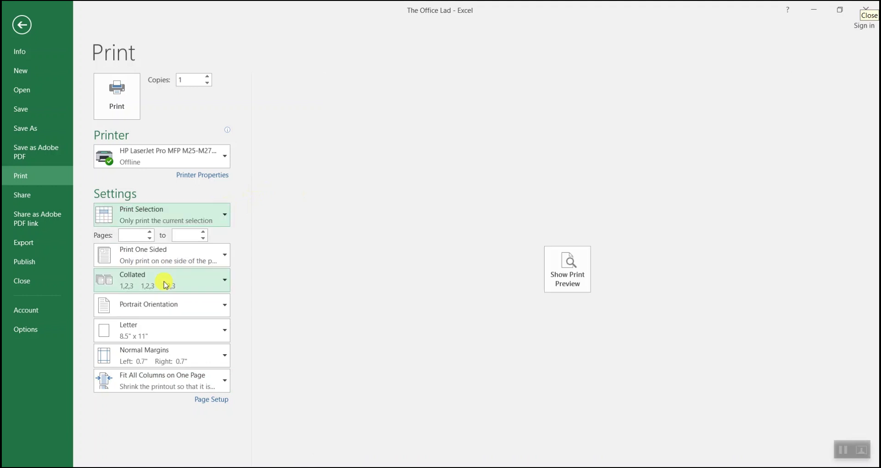
# - Preview the printout of the selected Sr. No. to Contact columns, return to the sheet and clear the selection
pyautogui.click(567, 263)
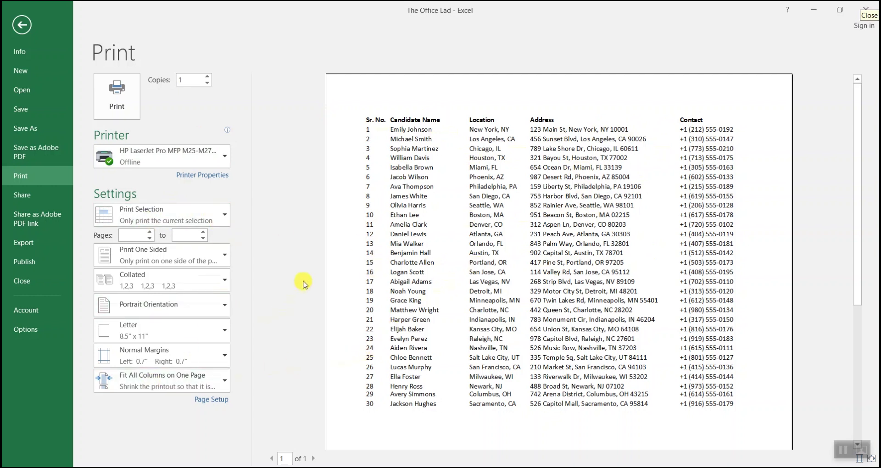
pyautogui.press('Escape')
pyautogui.click(181, 198)
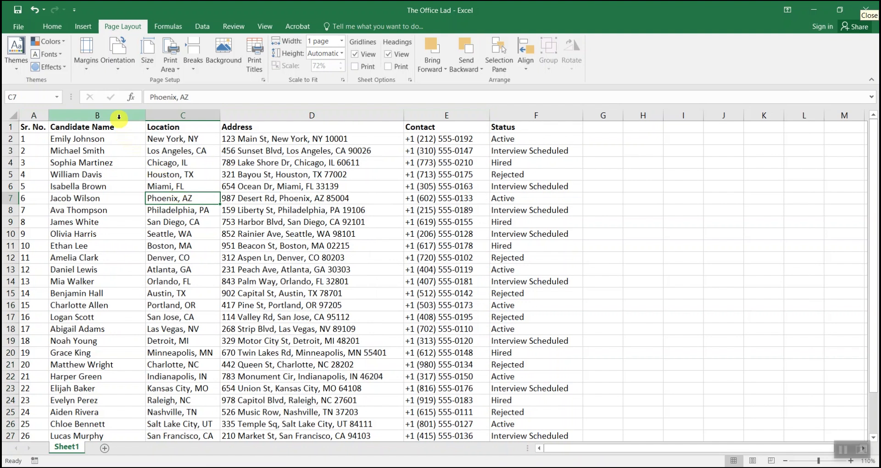
# - Select columns B through E, preview them with Print Selection, and return to the sheet with the selection cleared
pyautogui.moveTo(119, 110); pyautogui.dragTo(419, 137)
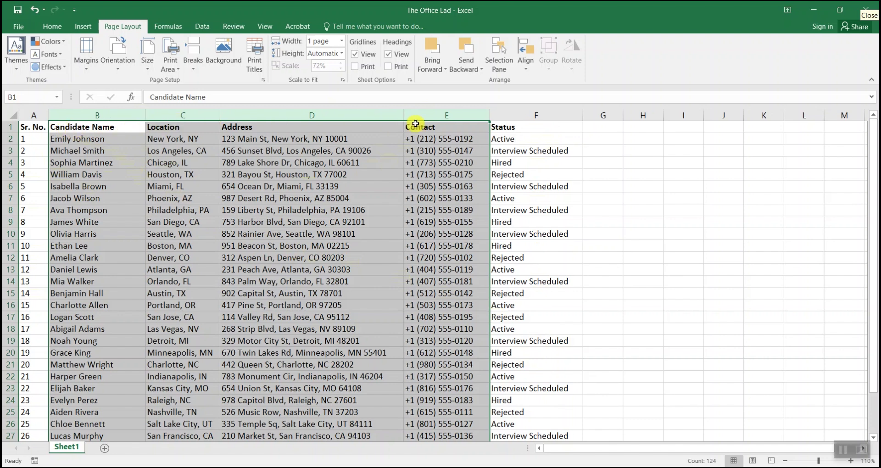
pyautogui.hotkey('ctrl', 'p')
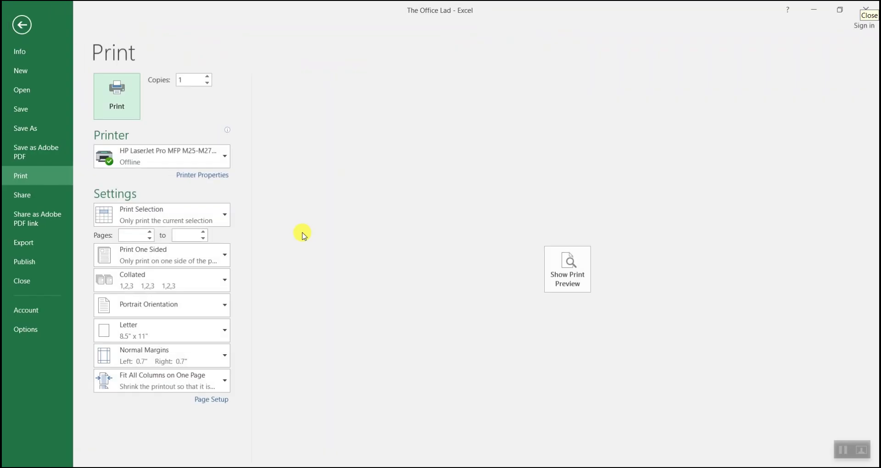
pyautogui.click(586, 284)
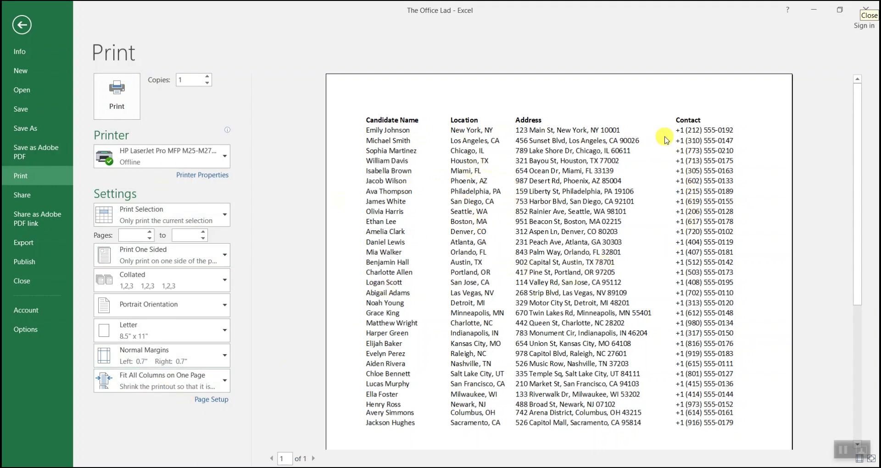
pyautogui.press('Escape')
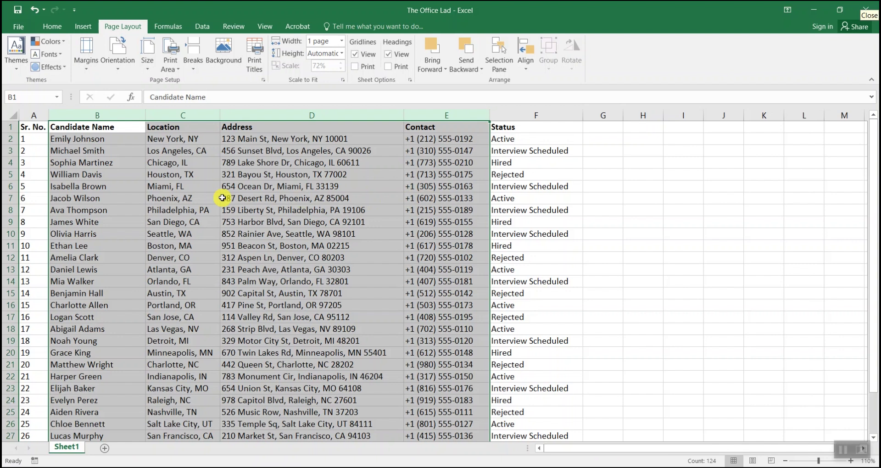
pyautogui.click(172, 197)
# - Select the range A1:E16, preview it with Print Selection, and return to the sheet
pyautogui.moveTo(33, 131); pyautogui.dragTo(434, 302)
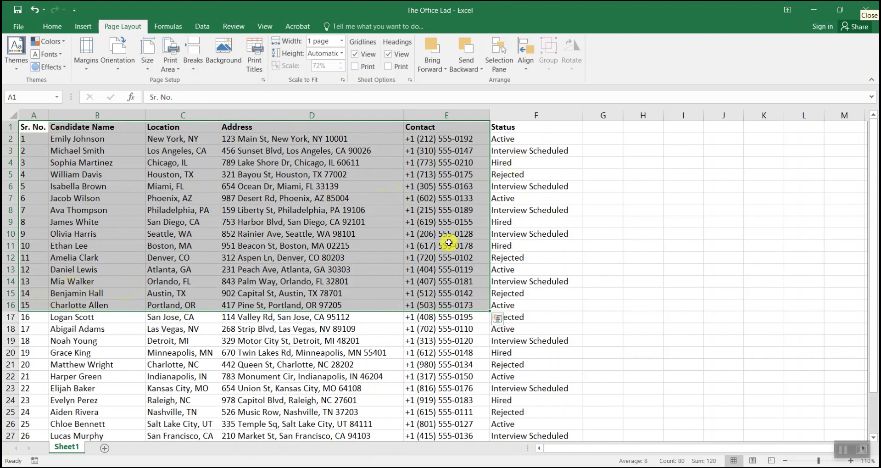
pyautogui.hotkey('ctrl', 'p')
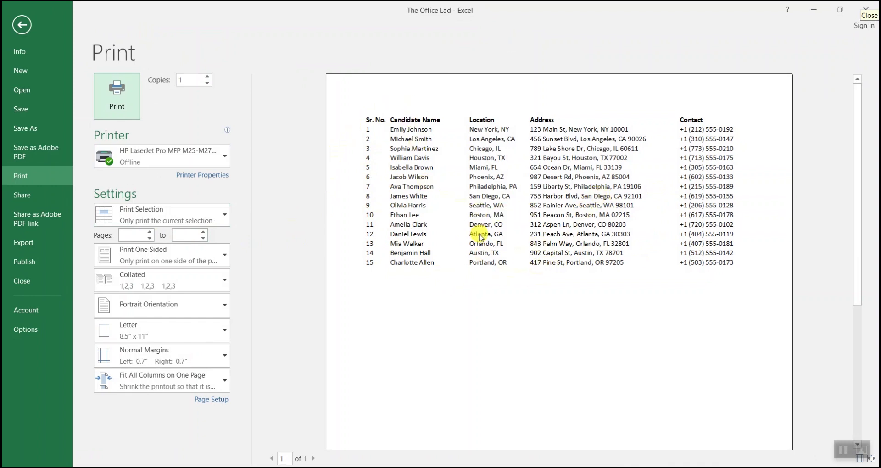
pyautogui.press('Escape')
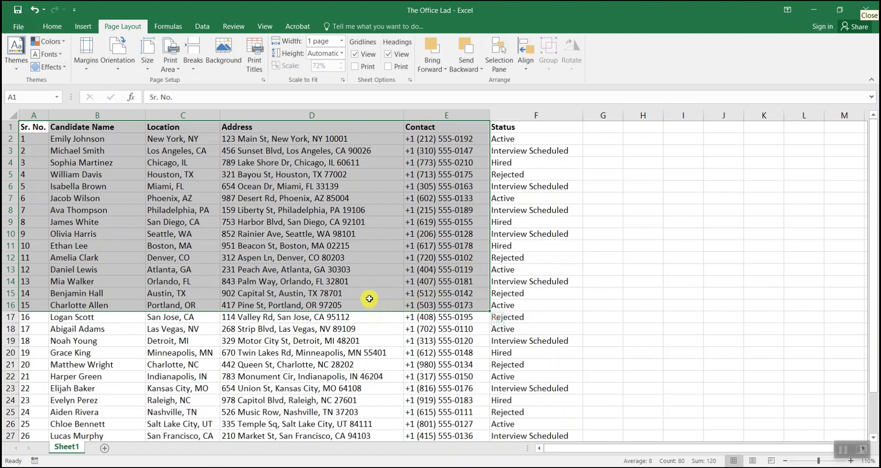